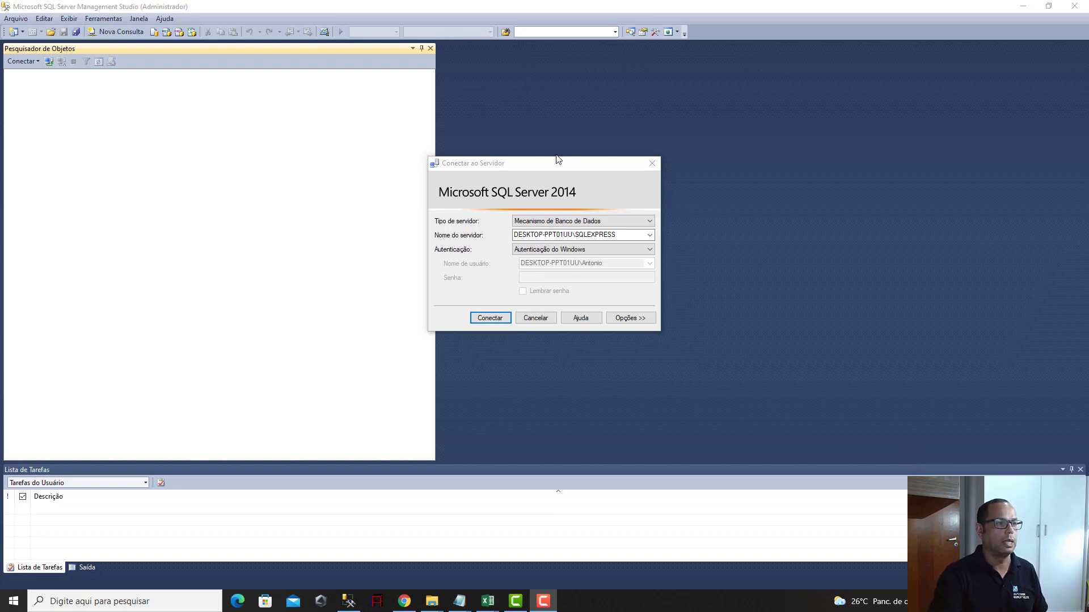
# - Connect to the DESKTOP-PPT01UU\SQLEXPRESS database engine using Windows authentication
pyautogui.moveTo(554, 164); pyautogui.dragTo(577, 155)
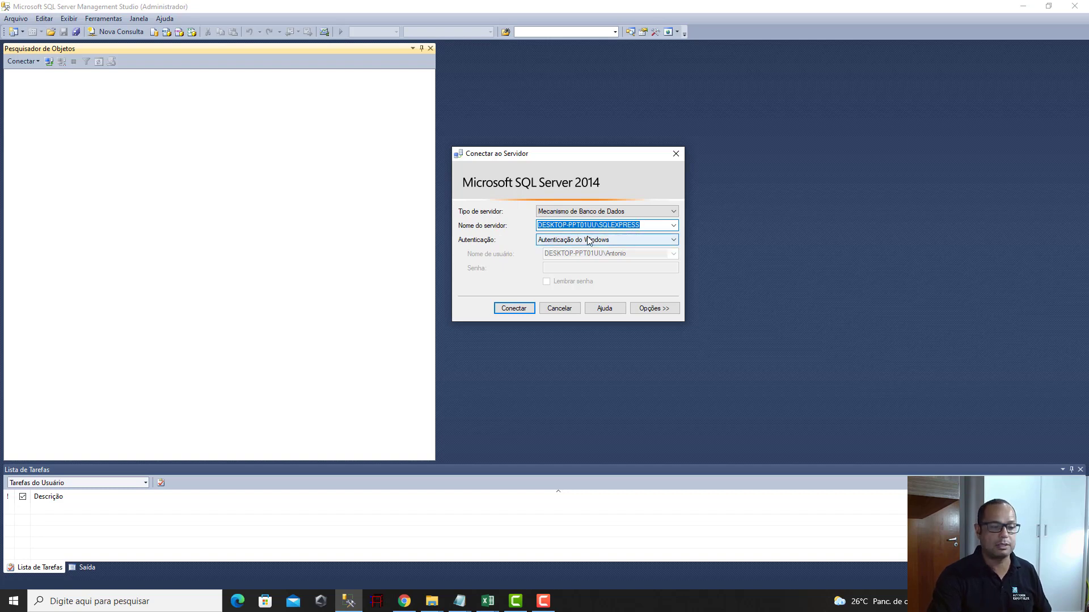
pyautogui.click(524, 309)
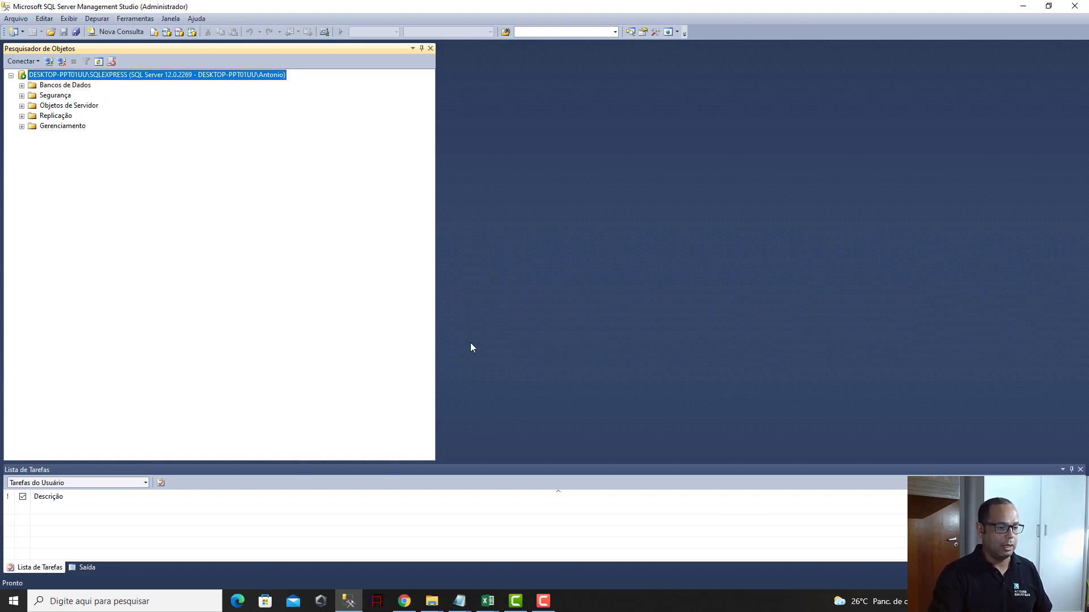
# - Switch to the Endereço BOM Template text file in Notepad and review the Advance Steel data folder paths listed under Tabela AstorProfiles
pyautogui.click(453, 604)
pyautogui.click(506, 567)
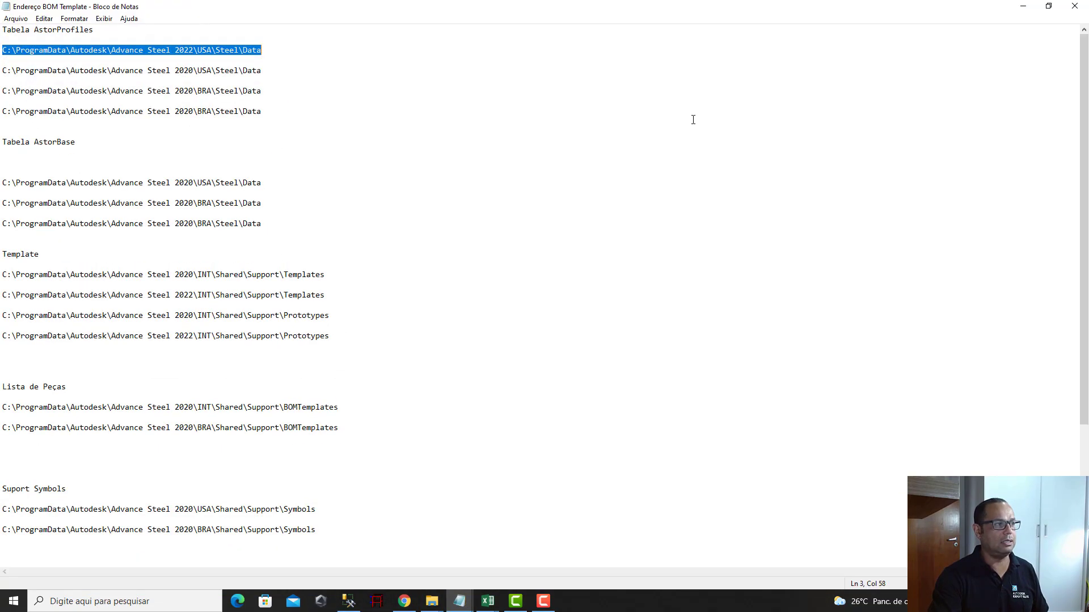
pyautogui.moveTo(4, 51); pyautogui.dragTo(264, 112)
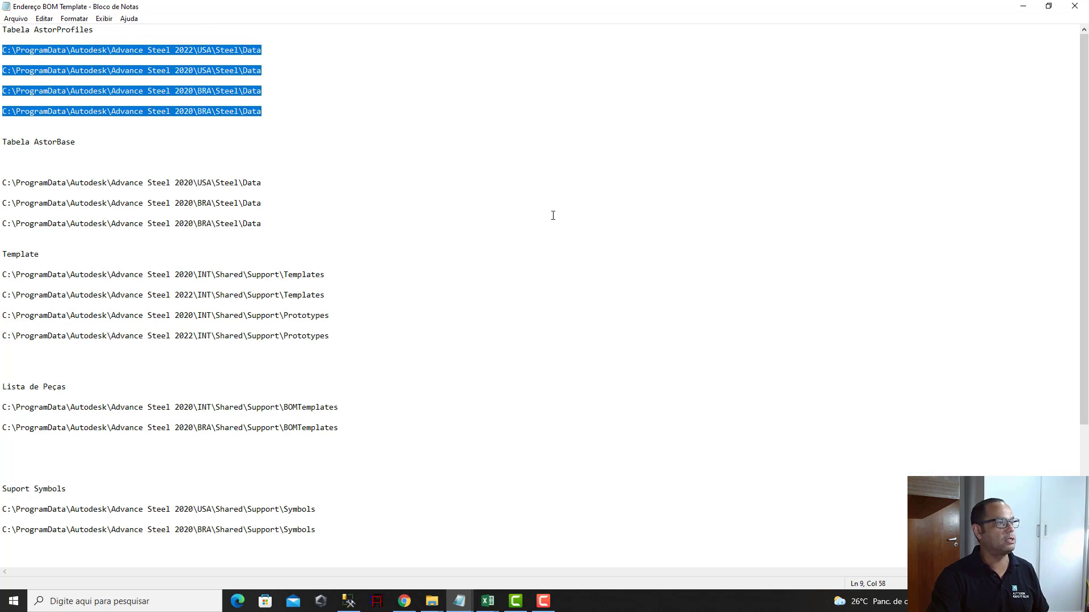
pyautogui.click(312, 131)
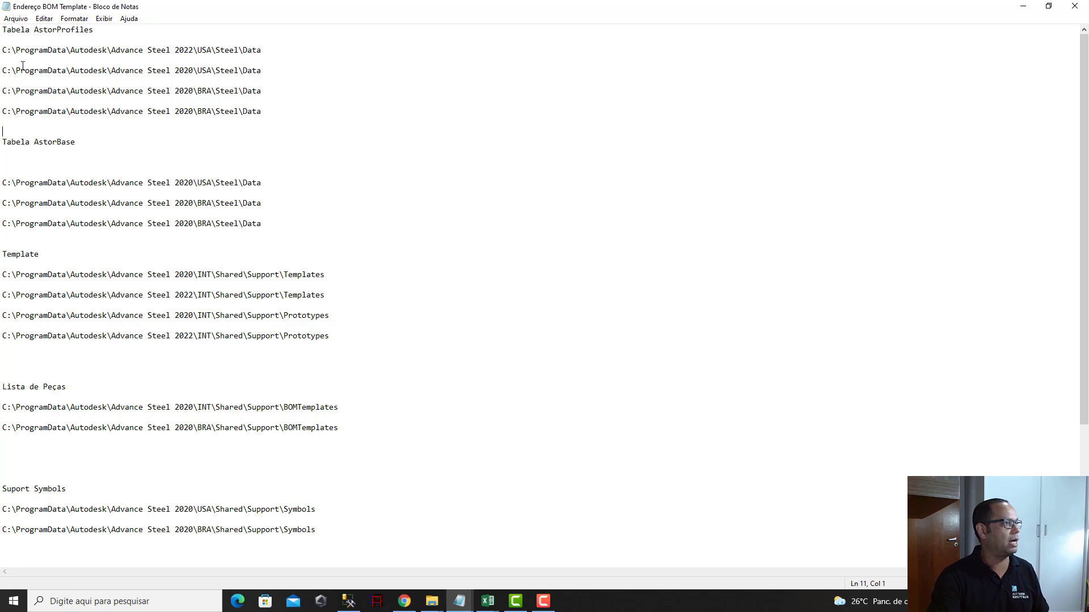
pyautogui.moveTo(3, 51); pyautogui.dragTo(277, 51)
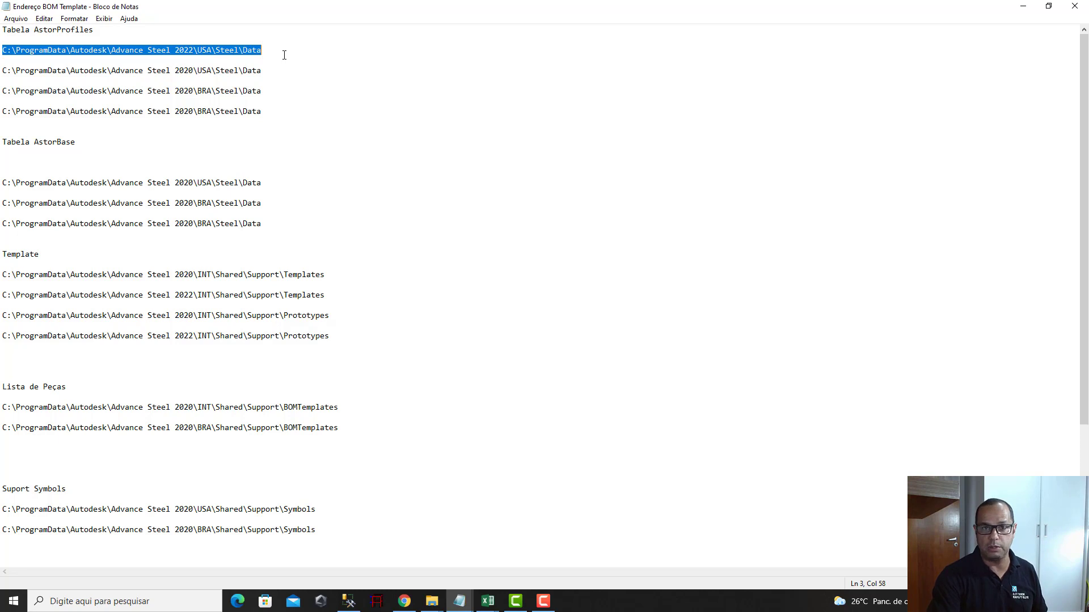
pyautogui.click(267, 50)
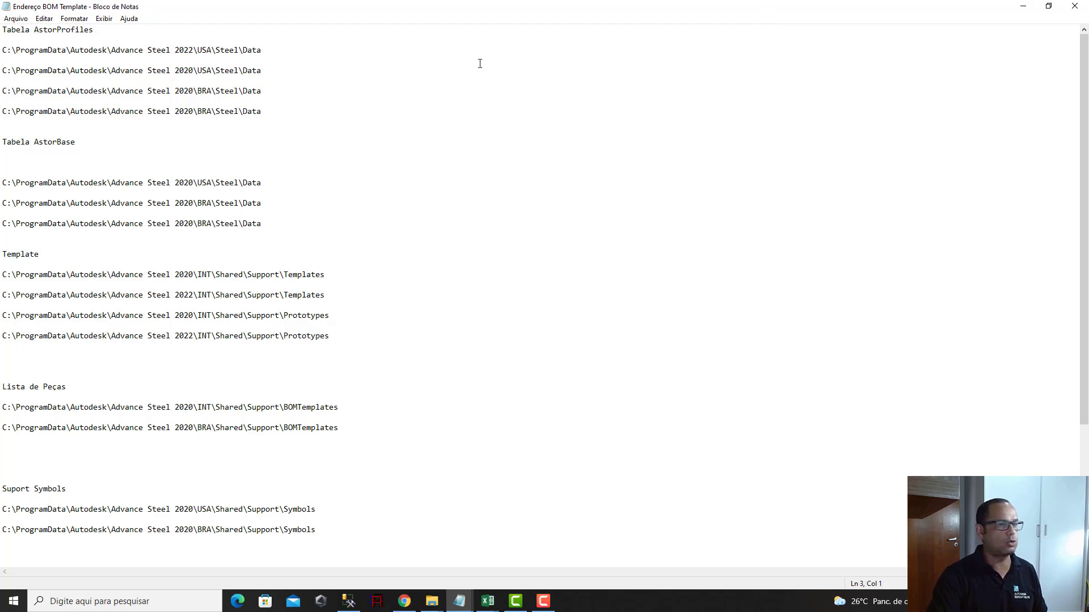
pyautogui.click(1023, 6)
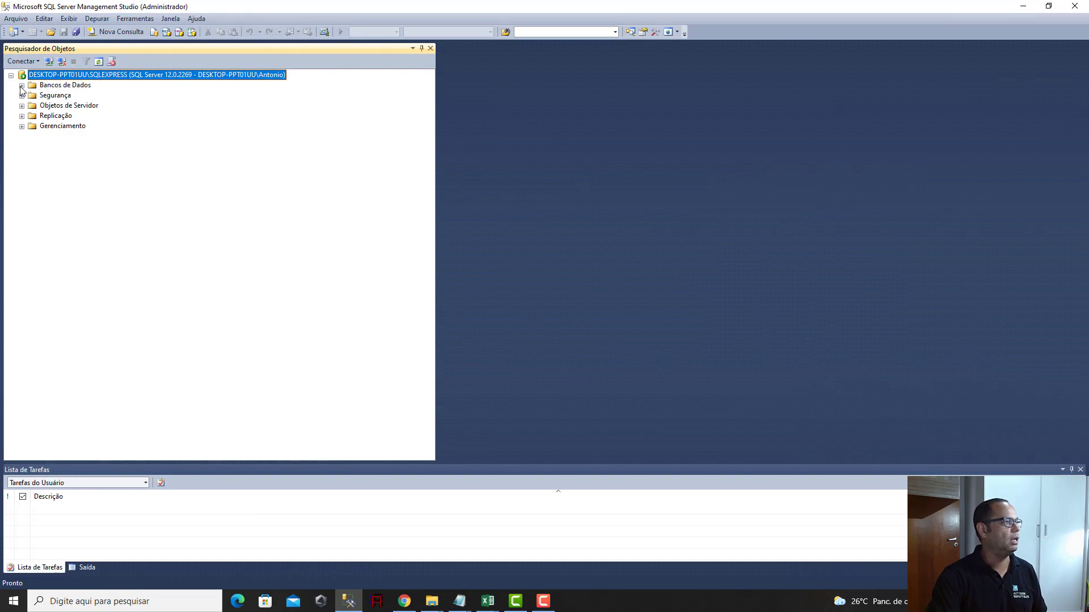
# - Attach the AstorProfiles.mdf database from the Advance Steel 2021\USA\Steel\Data folder to the server
pyautogui.rightClick(39, 84)
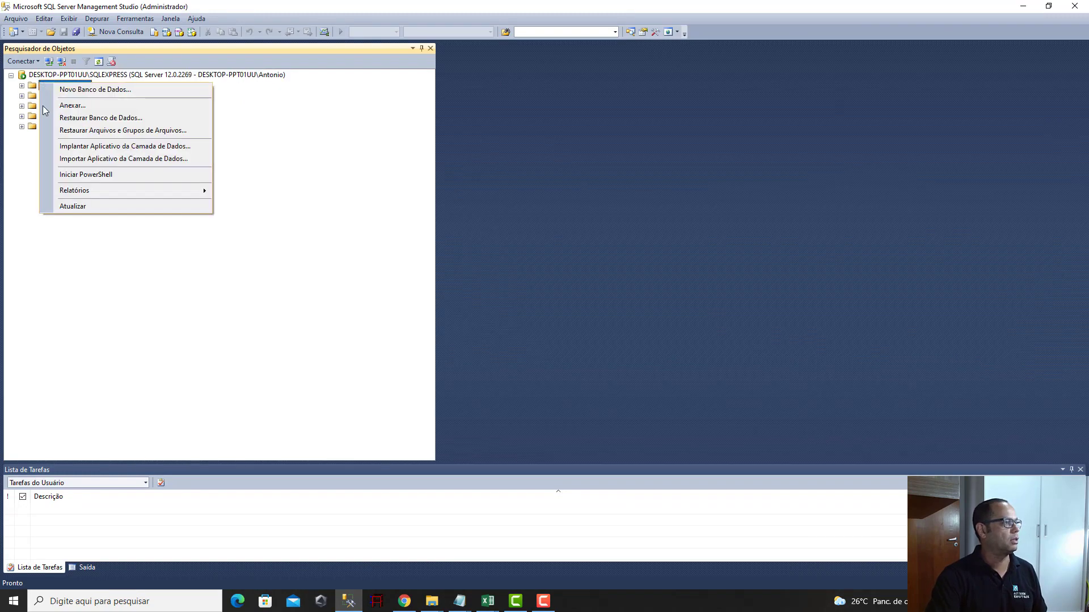
pyautogui.click(44, 105)
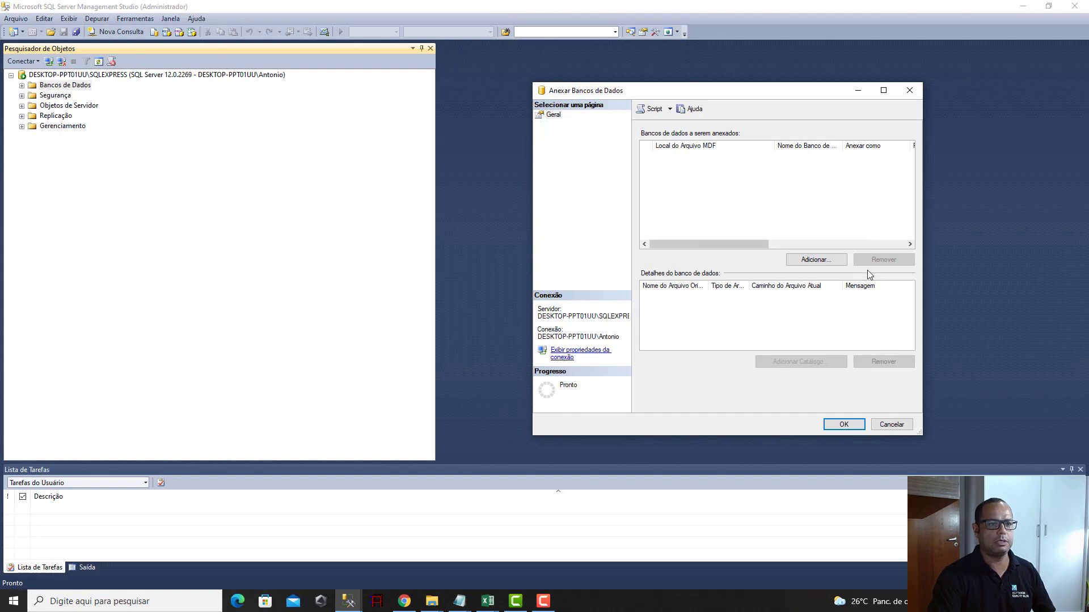
pyautogui.click(841, 261)
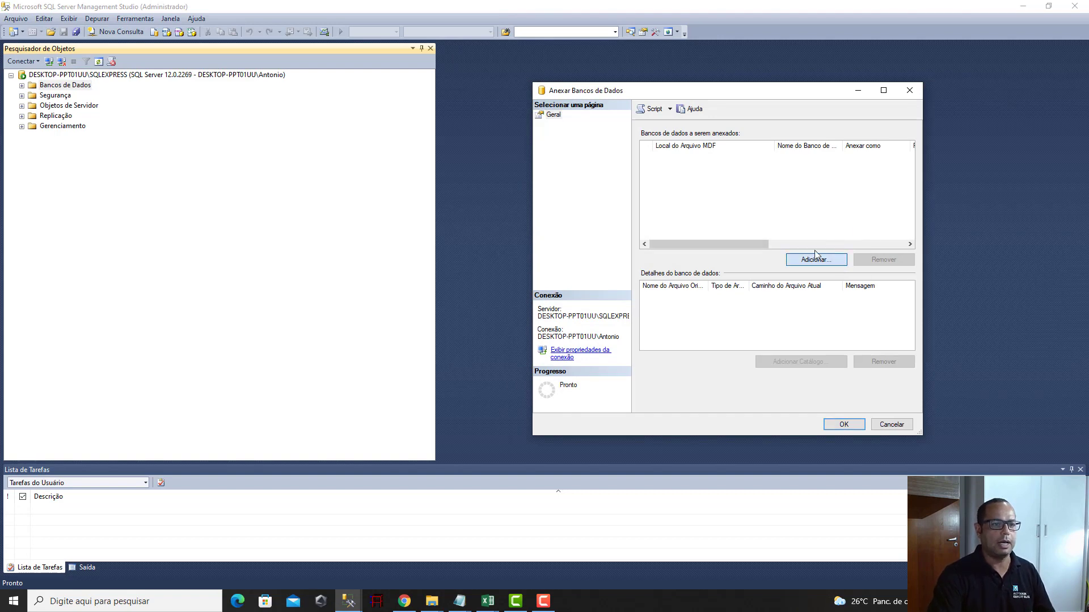
pyautogui.click(817, 262)
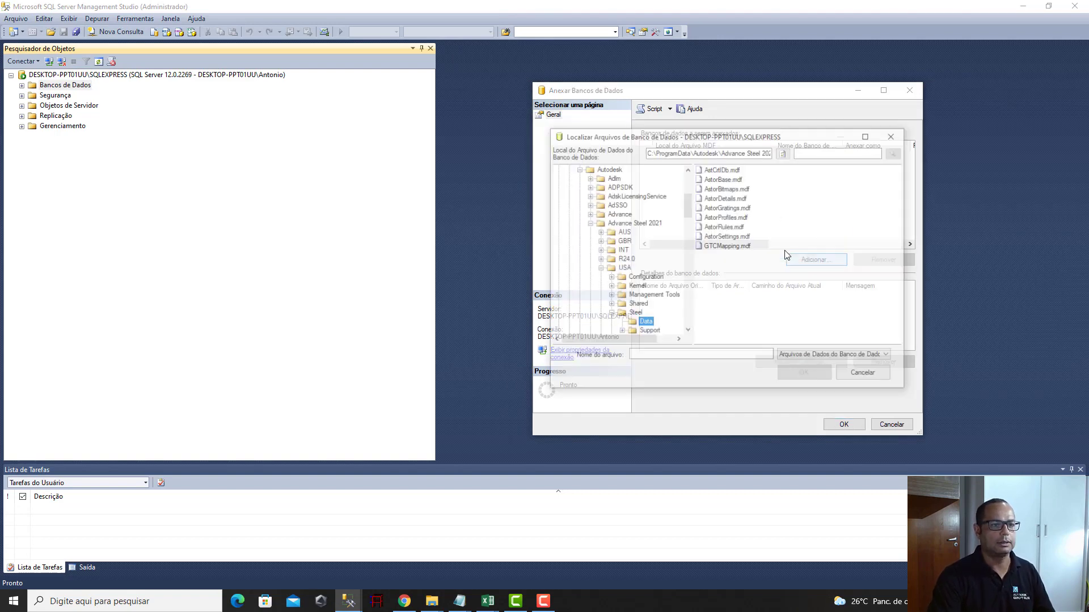
pyautogui.click(731, 152)
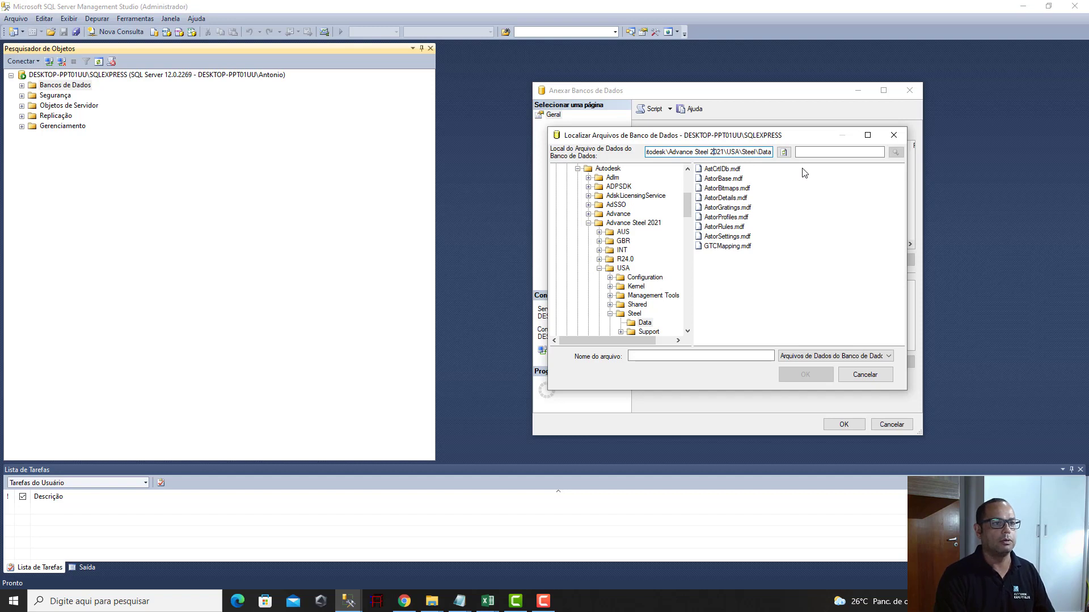
pyautogui.press('Home')
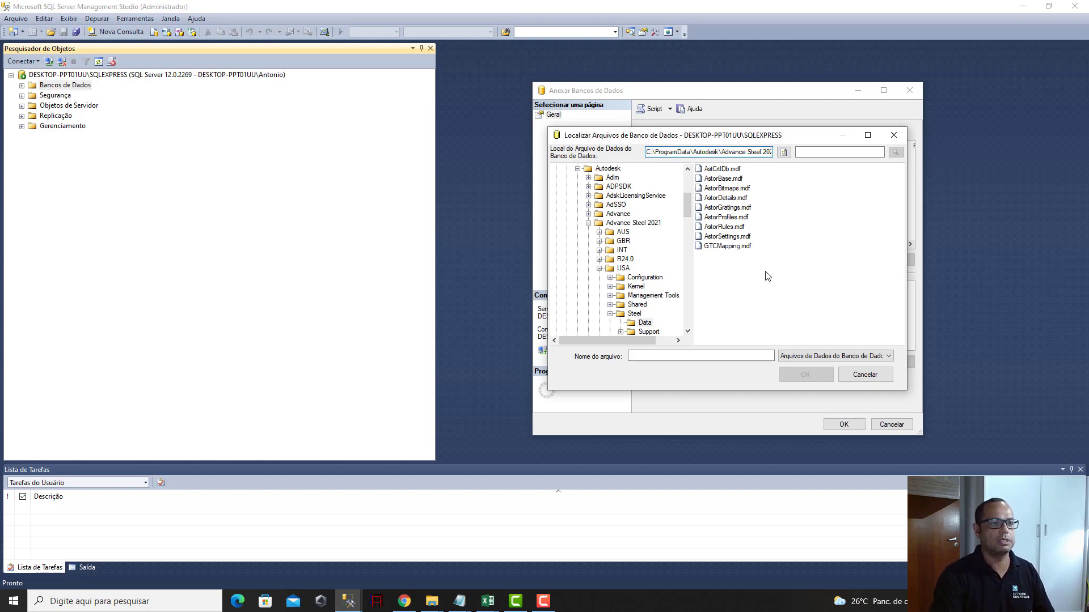
pyautogui.click(724, 219)
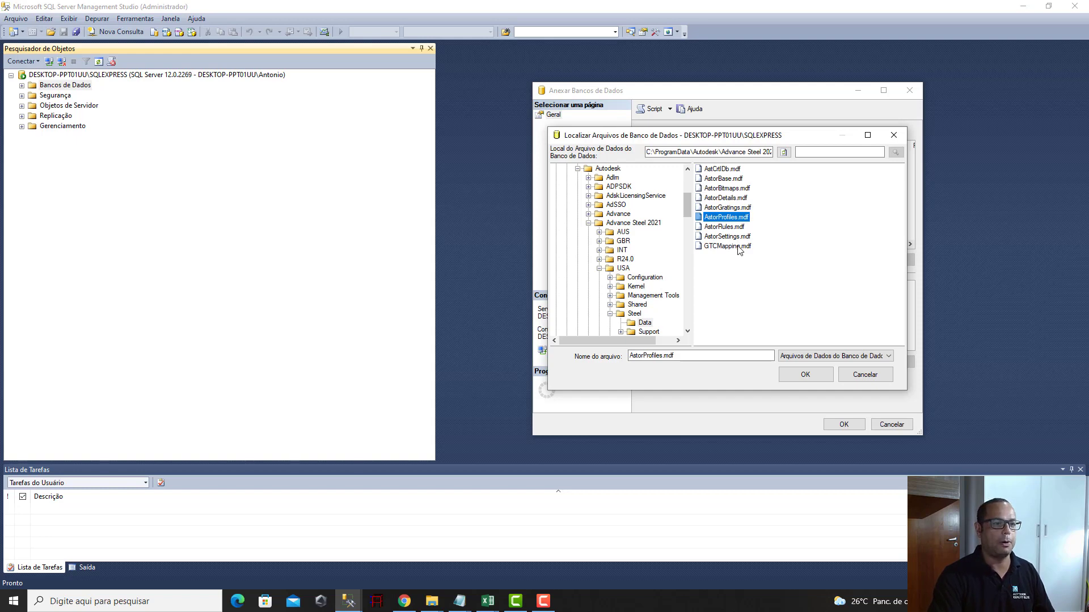
pyautogui.click(814, 372)
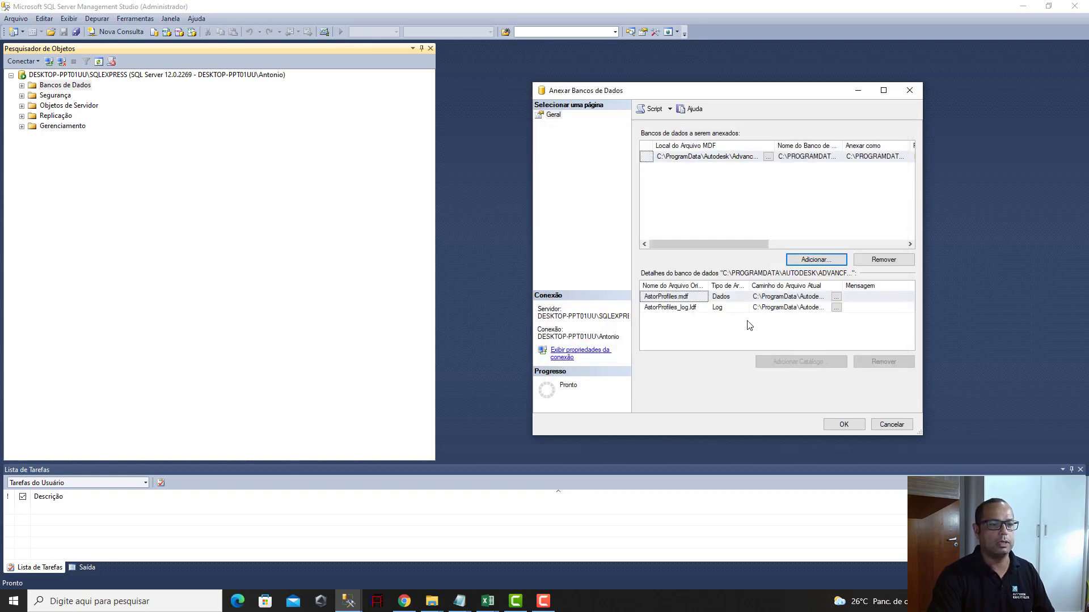
pyautogui.click(844, 428)
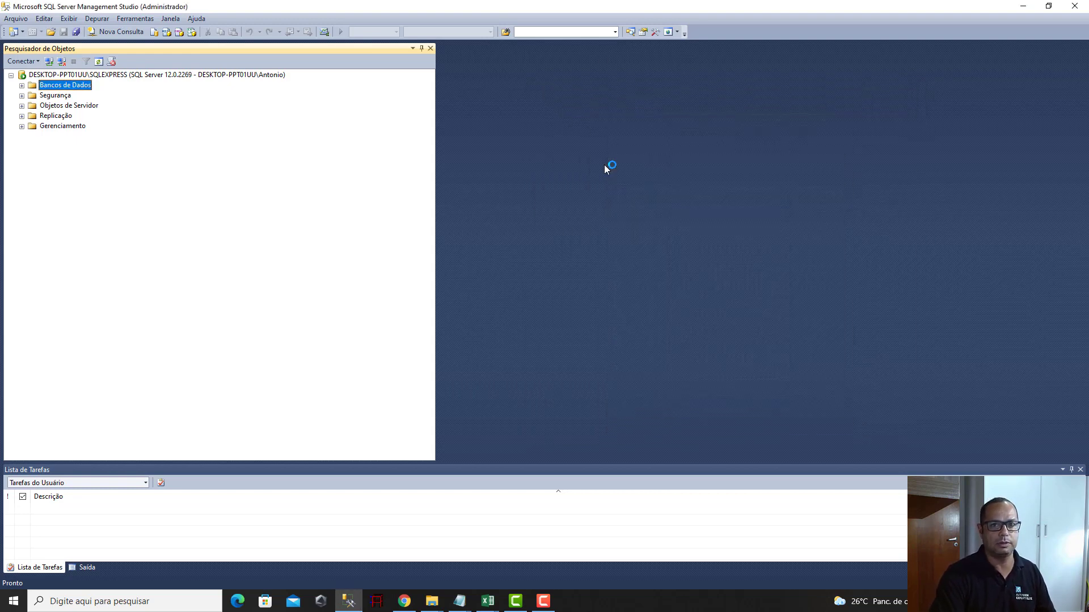
# - Expand the attached ASTORPROFILES.MDF database down to its tables and refresh the table list
pyautogui.click(22, 85)
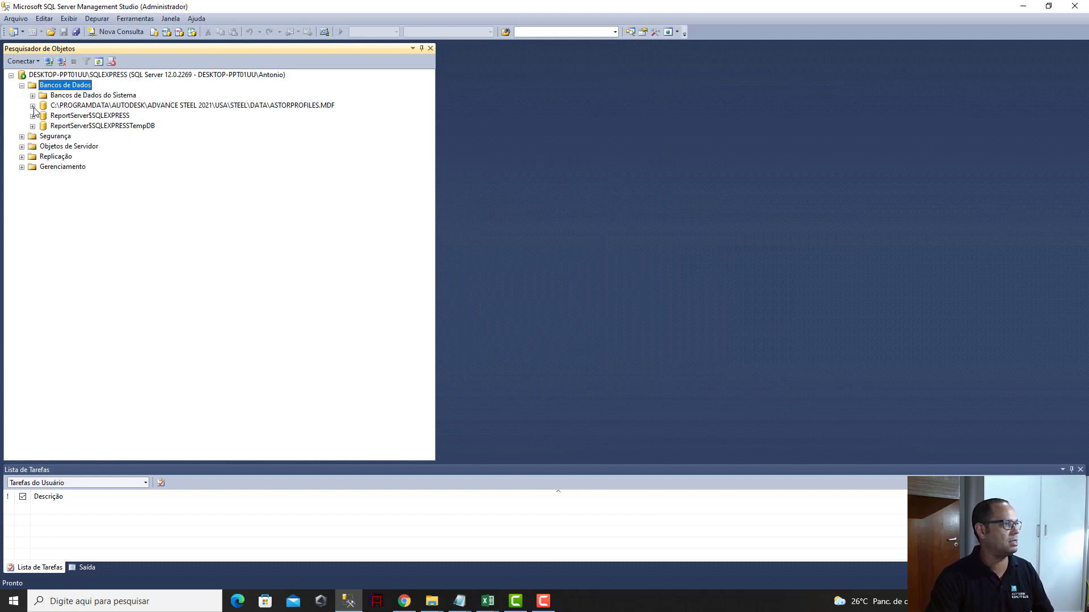
pyautogui.click(32, 106)
pyautogui.click(43, 126)
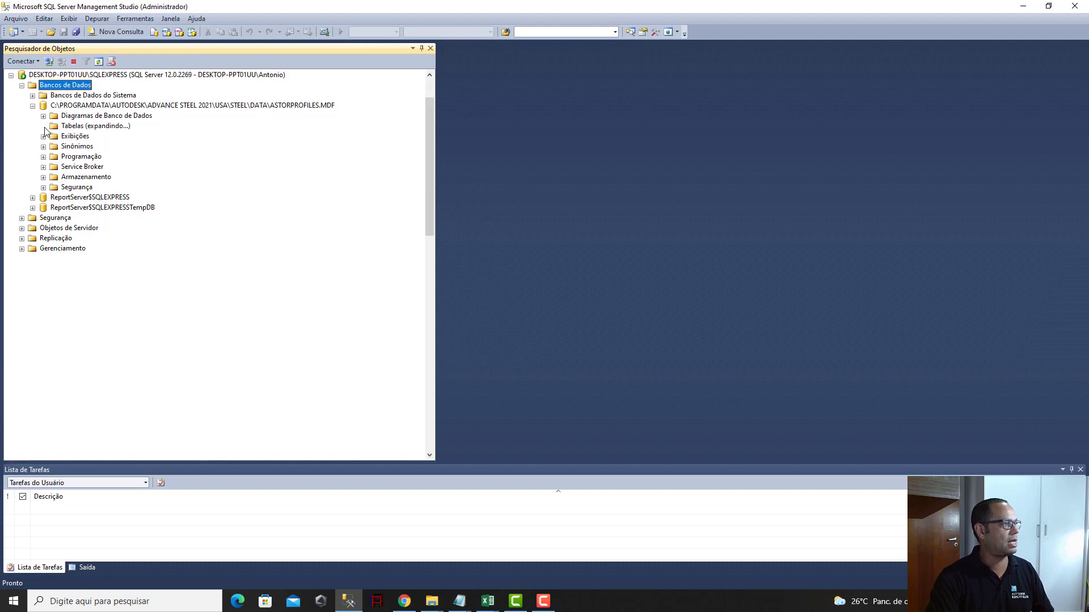
pyautogui.click(87, 107)
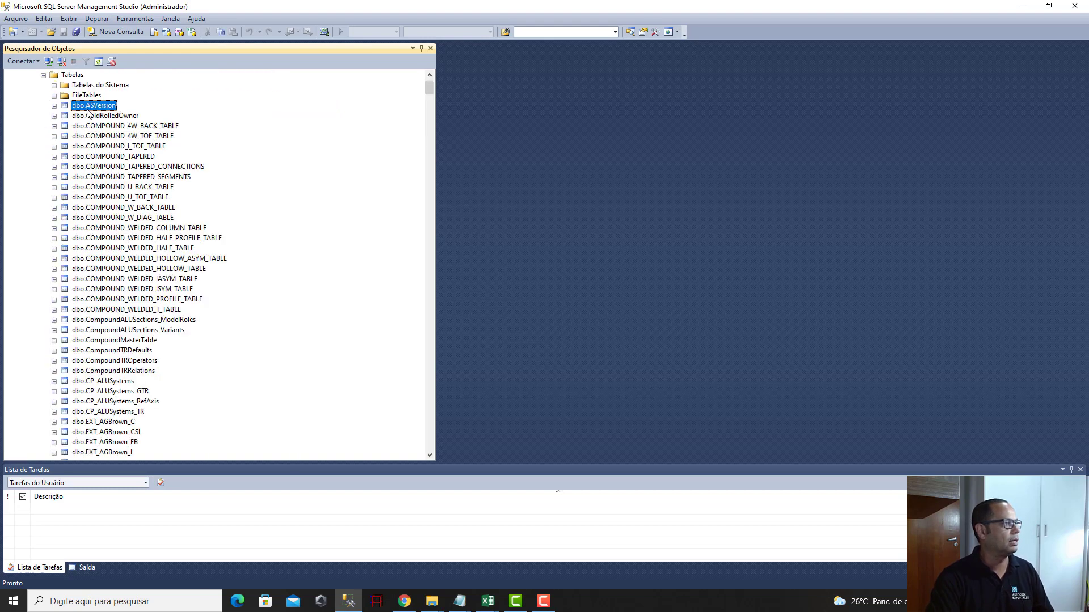
pyautogui.click(73, 86)
pyautogui.click(74, 76)
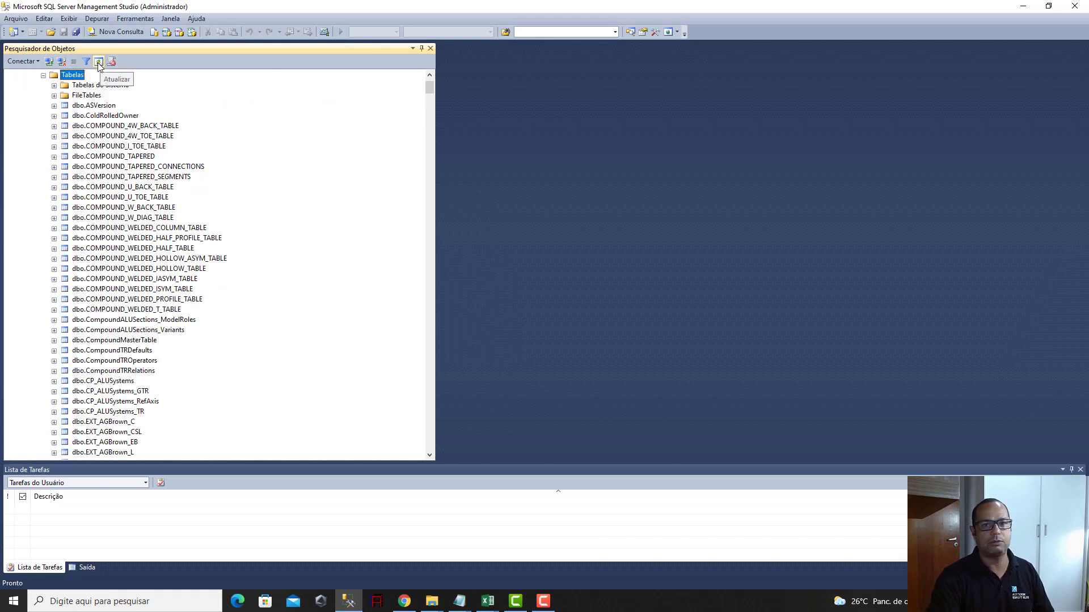
pyautogui.click(98, 63)
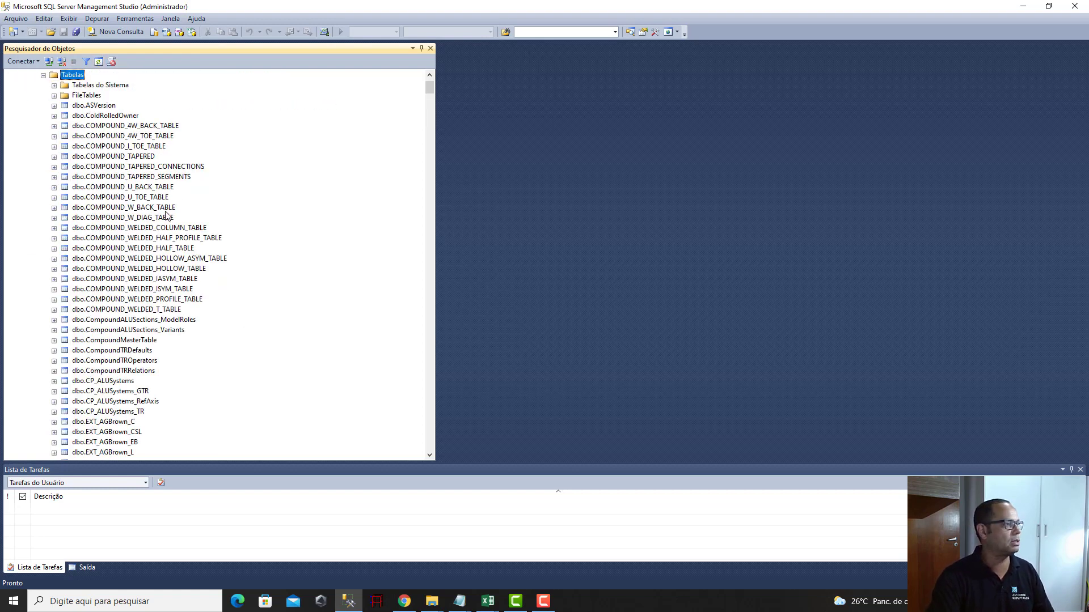
pyautogui.click(103, 117)
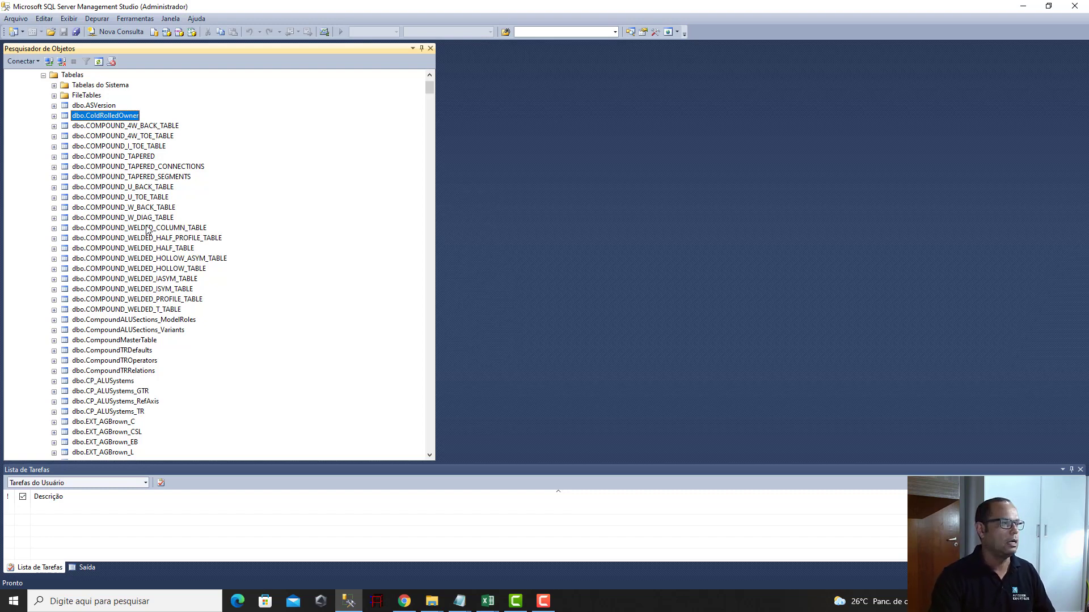
pyautogui.click(95, 218)
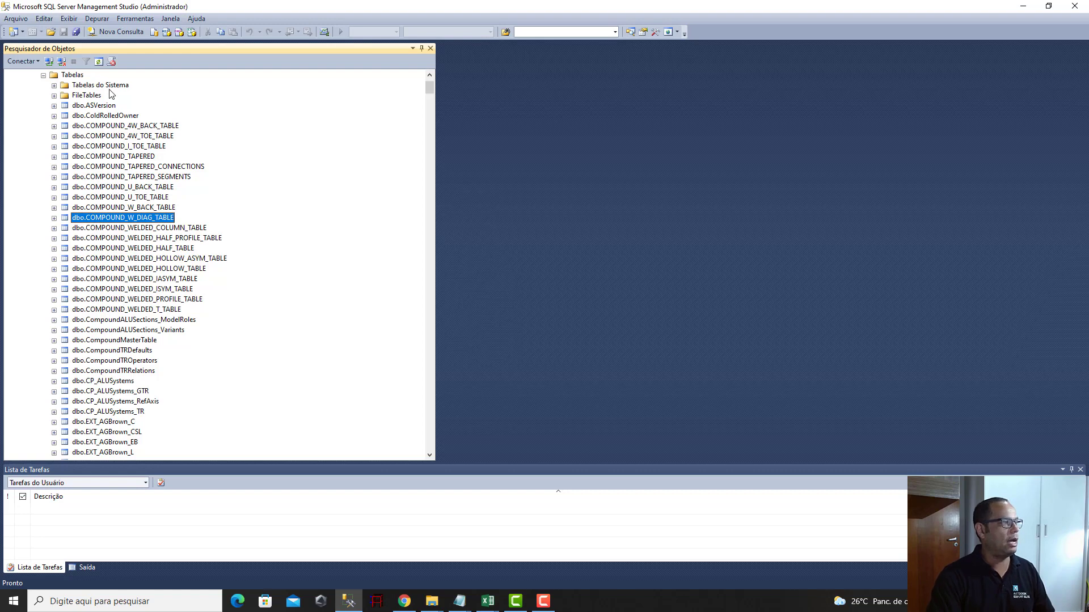
# - Filter the database's tables to those whose name contains AISC
pyautogui.click(72, 75)
pyautogui.click(86, 61)
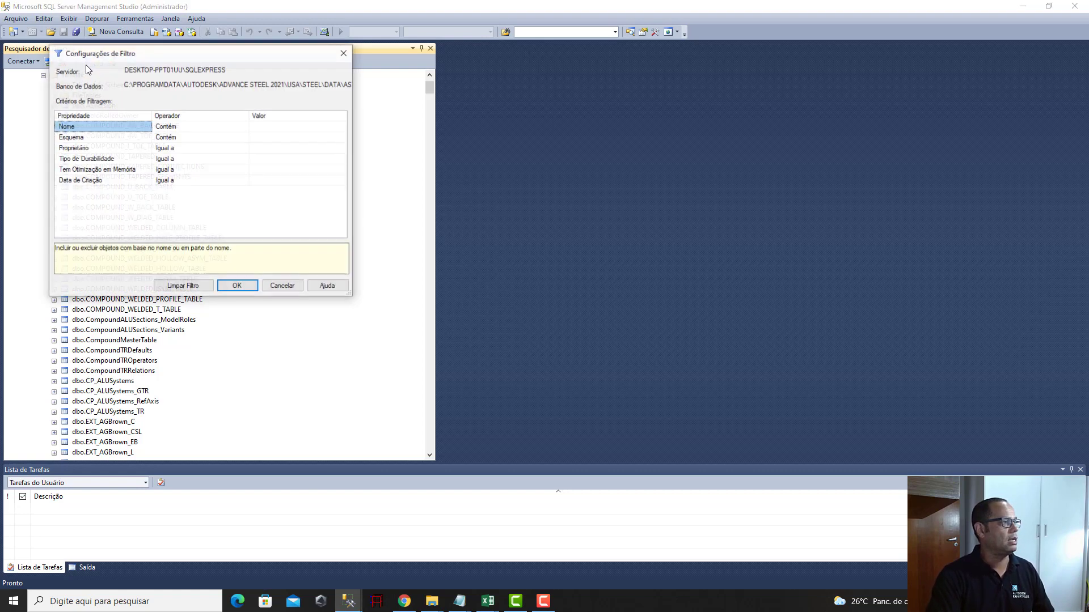
pyautogui.moveTo(233, 63); pyautogui.dragTo(690, 101)
pyautogui.click(712, 170)
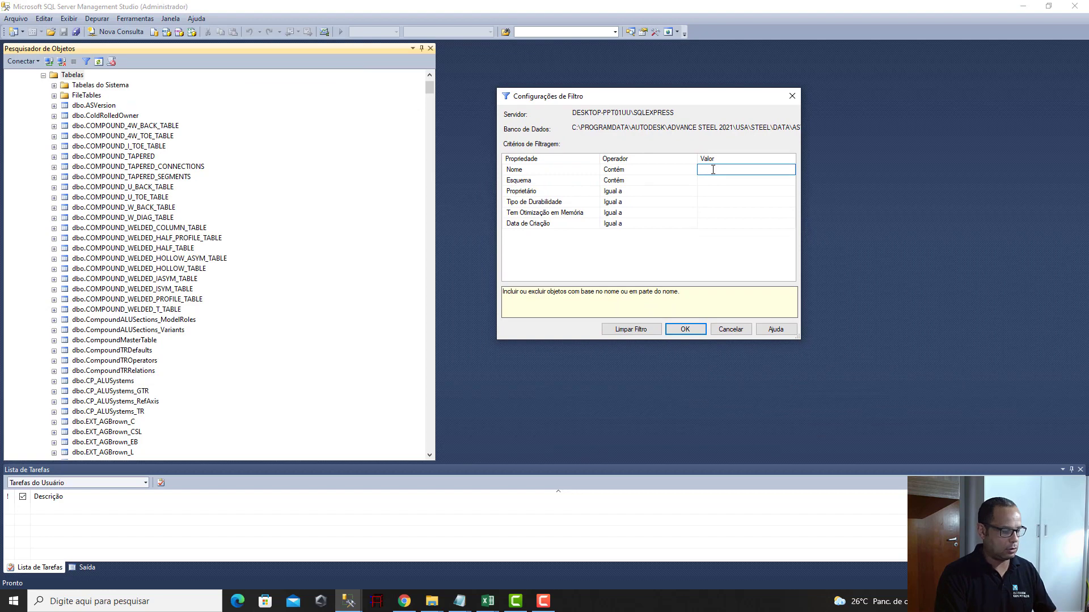
pyautogui.write('ALU')
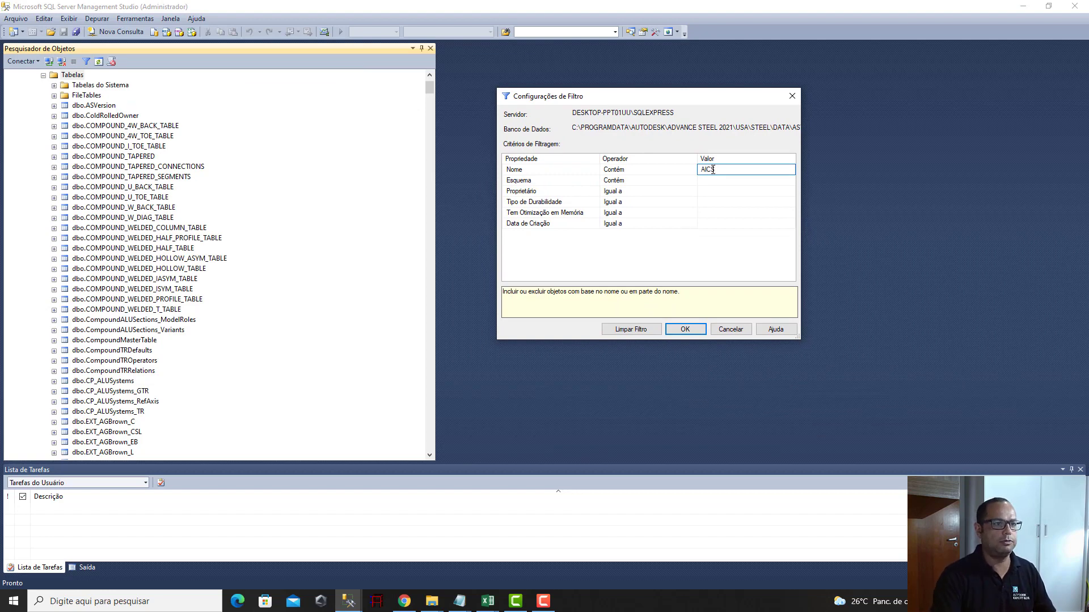
pyautogui.press('BackSpace')
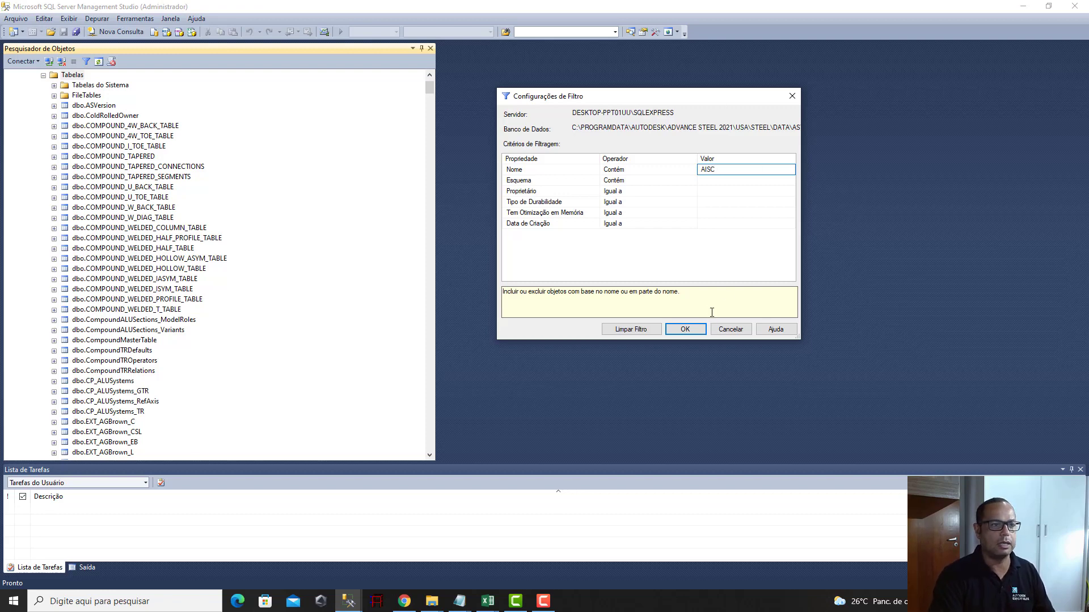
pyautogui.click(693, 333)
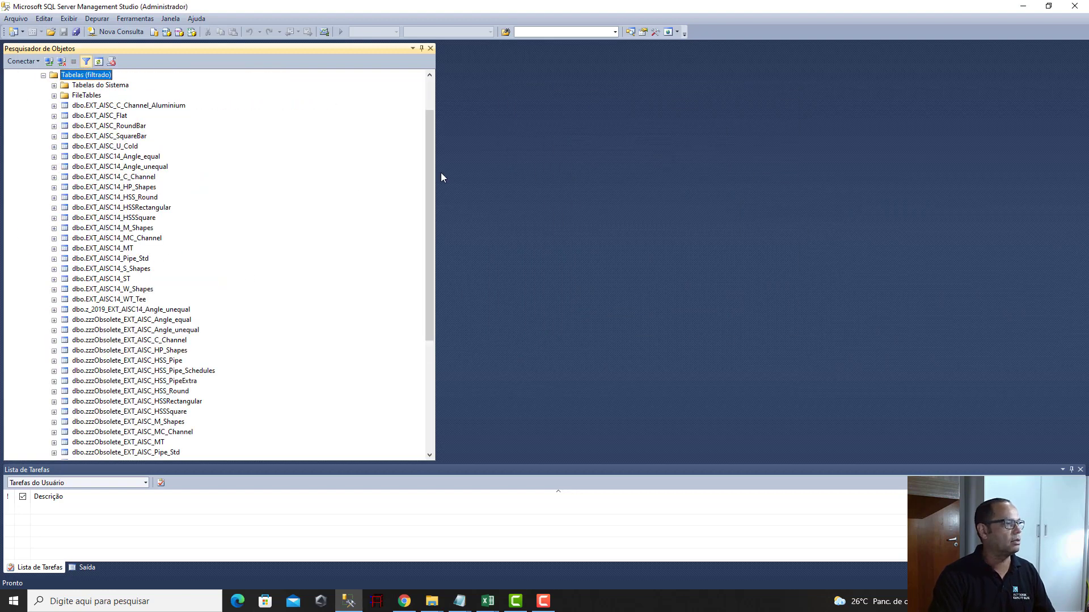
# - Examine the filtered tables, comparing the zzzObsolete_EXT_AISC entries with the current dbo.EXT_AISC14_W_Shapes table
pyautogui.moveTo(434, 162); pyautogui.dragTo(434, 212)
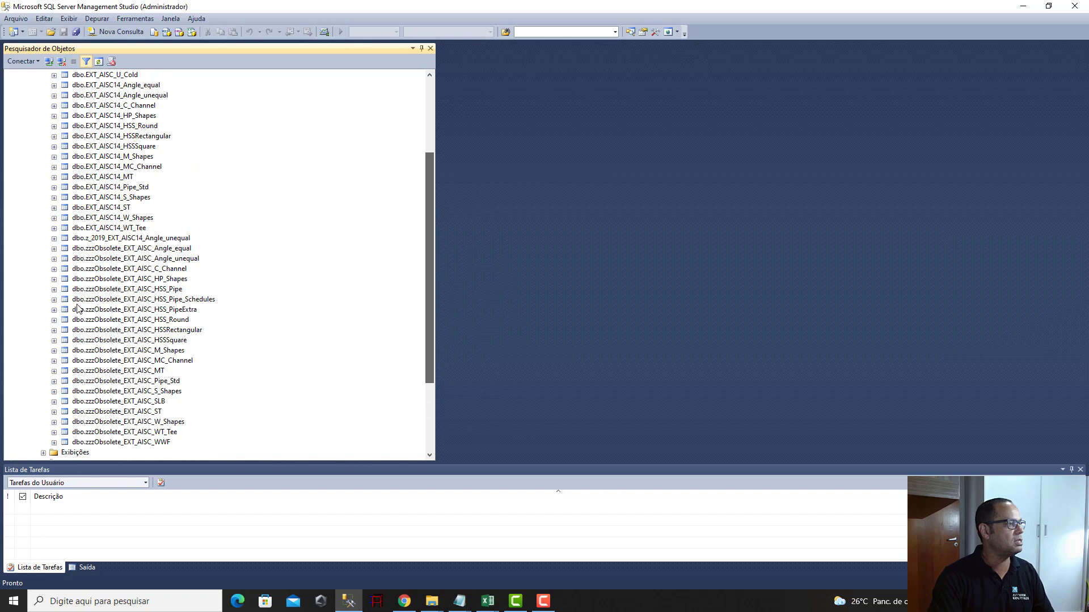
pyautogui.click(130, 250)
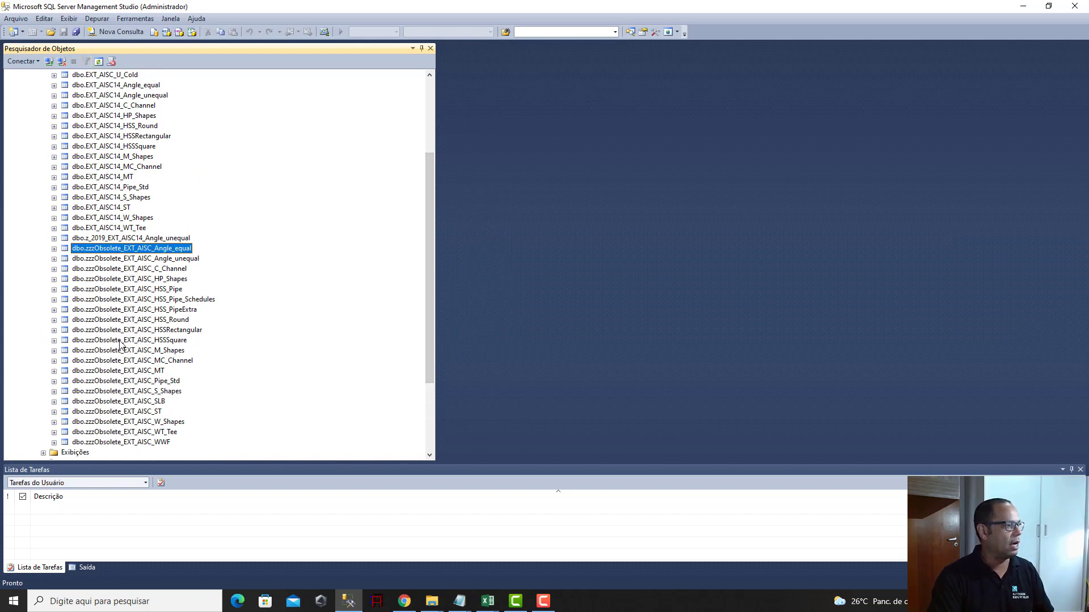
pyautogui.click(136, 443)
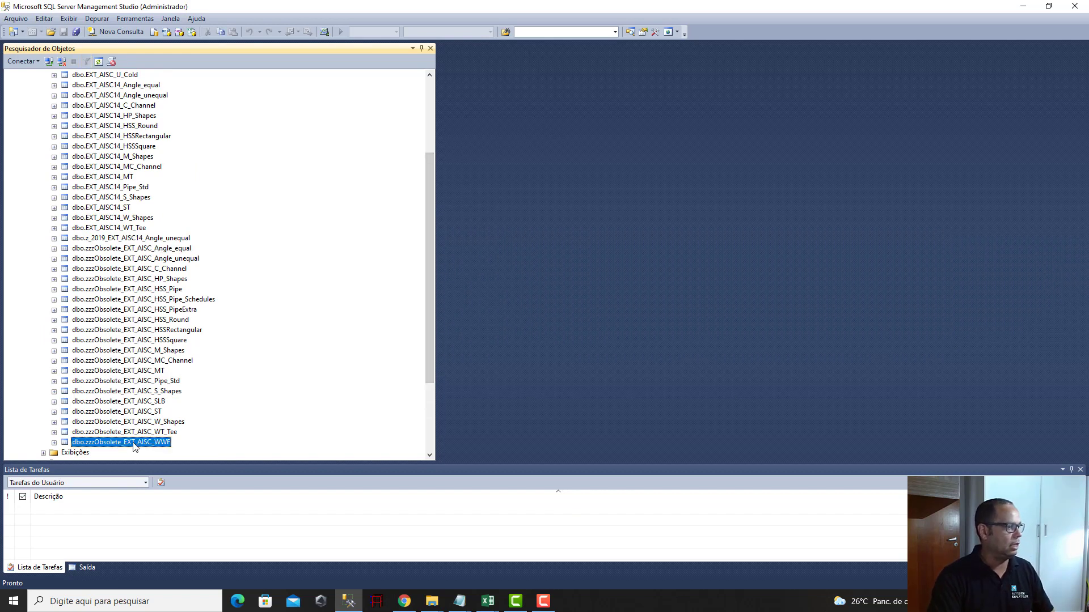
pyautogui.click(163, 240)
pyautogui.click(164, 249)
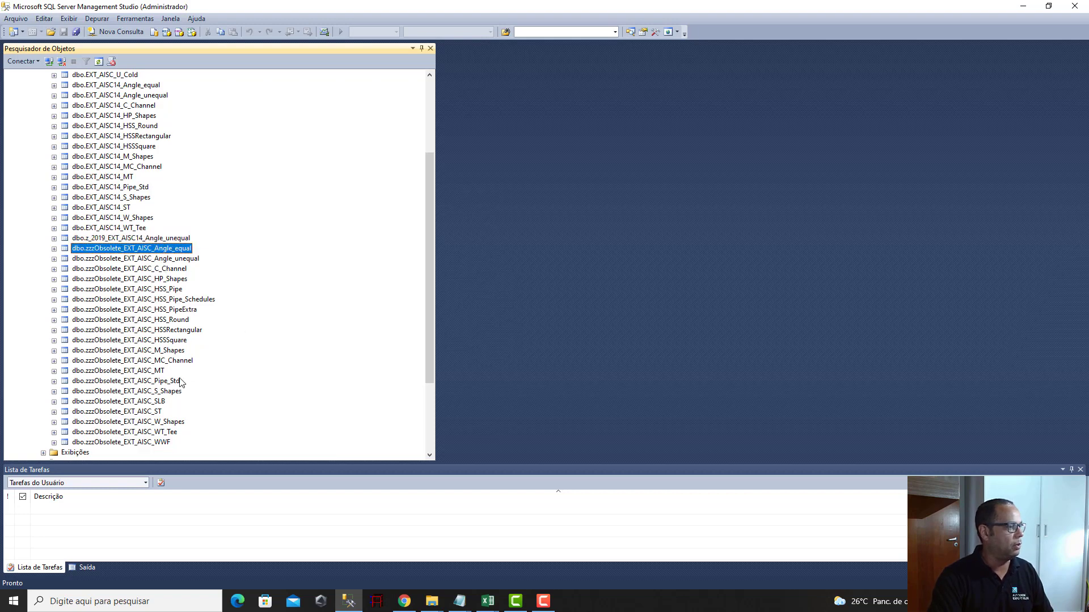
pyautogui.click(171, 424)
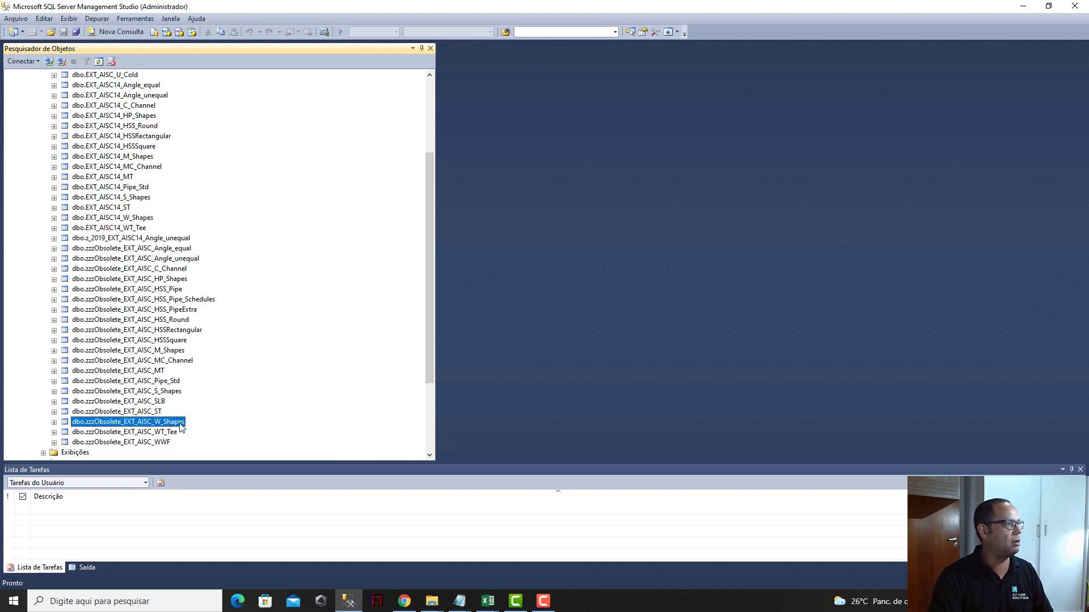
pyautogui.click(137, 221)
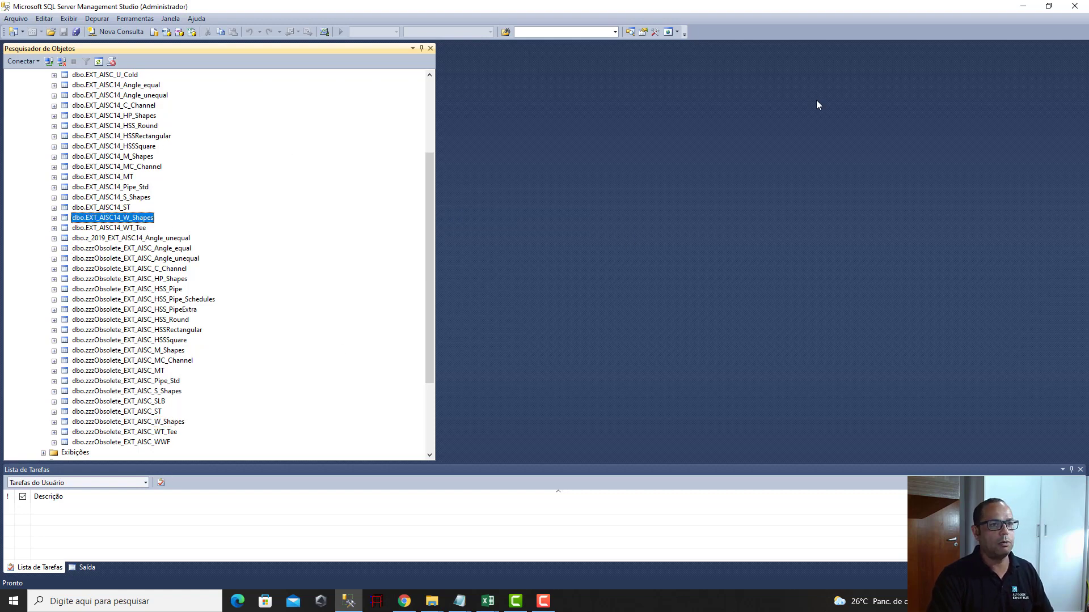
# - Open the top 200 rows of the dbo.EXT_AISC14_W_Shapes table for editing and view its profile data
pyautogui.rightClick(119, 218)
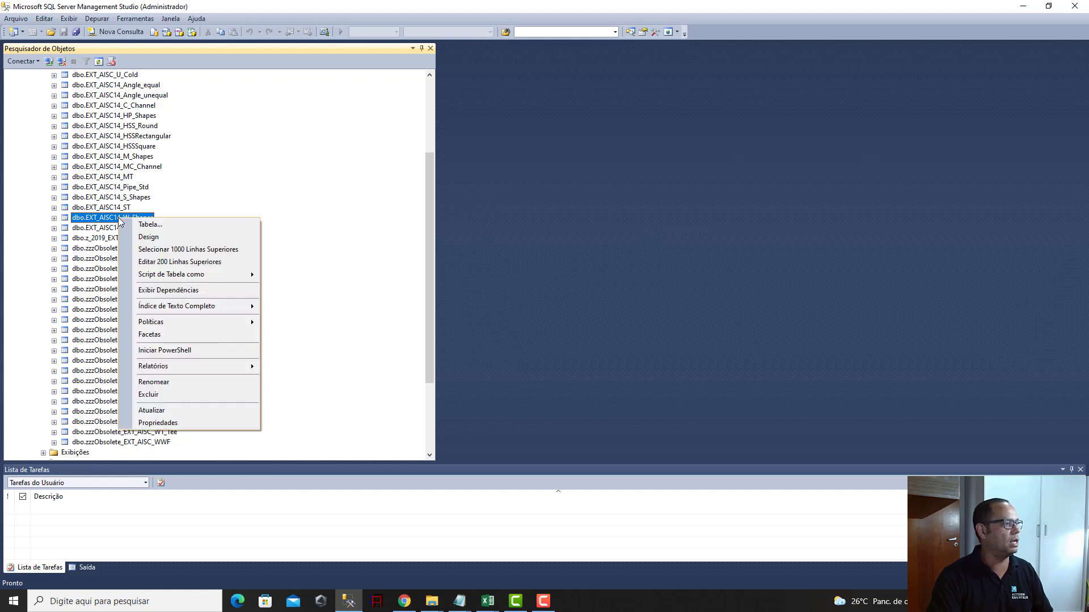
pyautogui.click(198, 262)
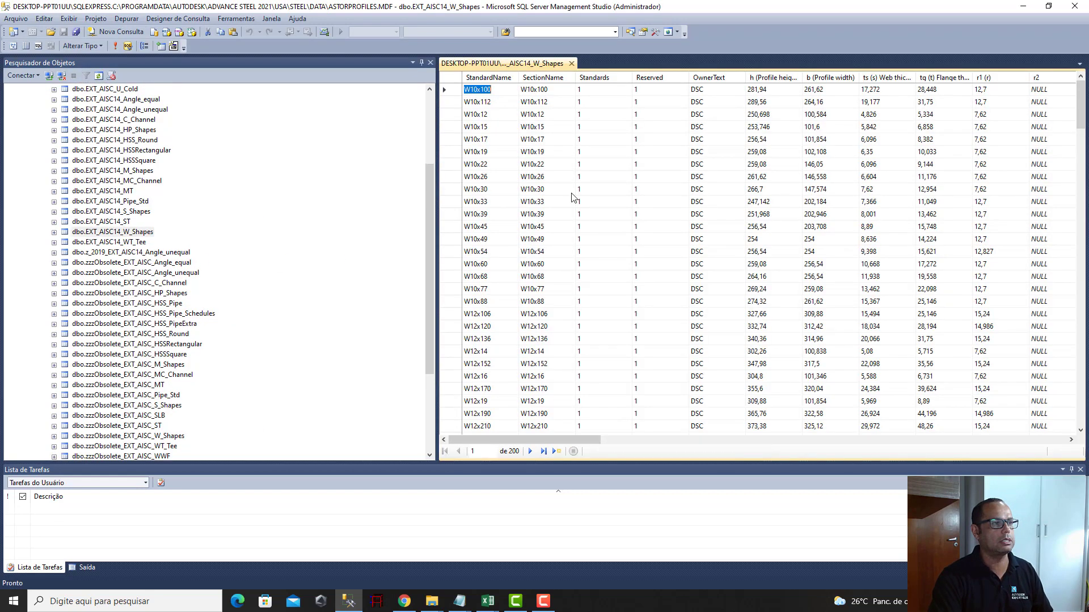
pyautogui.moveTo(1079, 109)
pyautogui.mouseDown()
pyautogui.moveTo(1081, 404)
pyautogui.moveTo(1080, 96)
pyautogui.mouseUp()
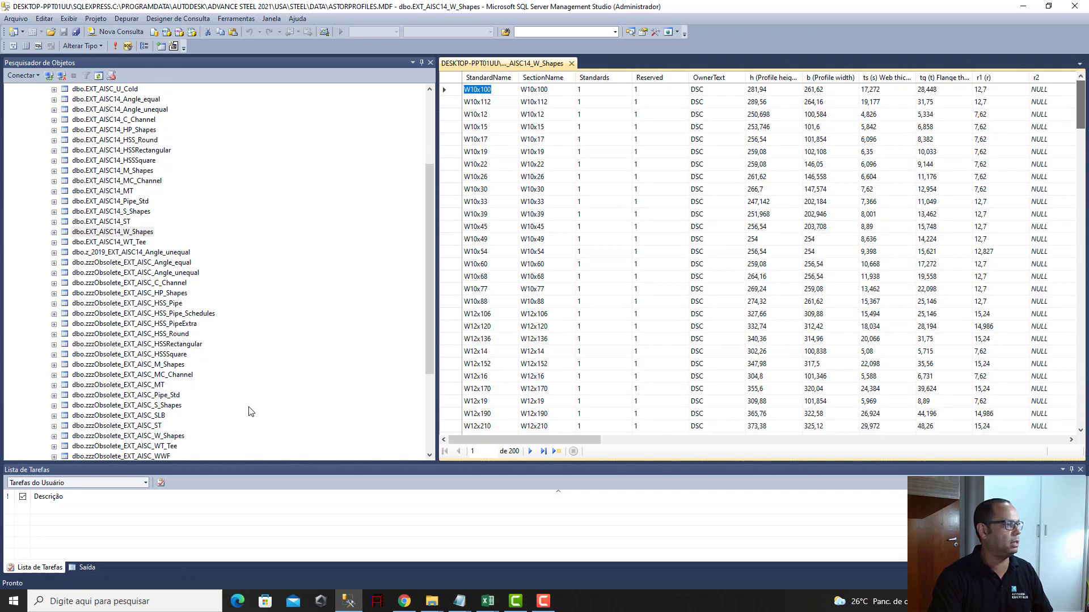
# - Open the top 200 rows of the dbo.zzzObsolete_EXT_AISC_W_Shapes table for editing alongside the current table
pyautogui.moveTo(428, 261); pyautogui.dragTo(430, 336)
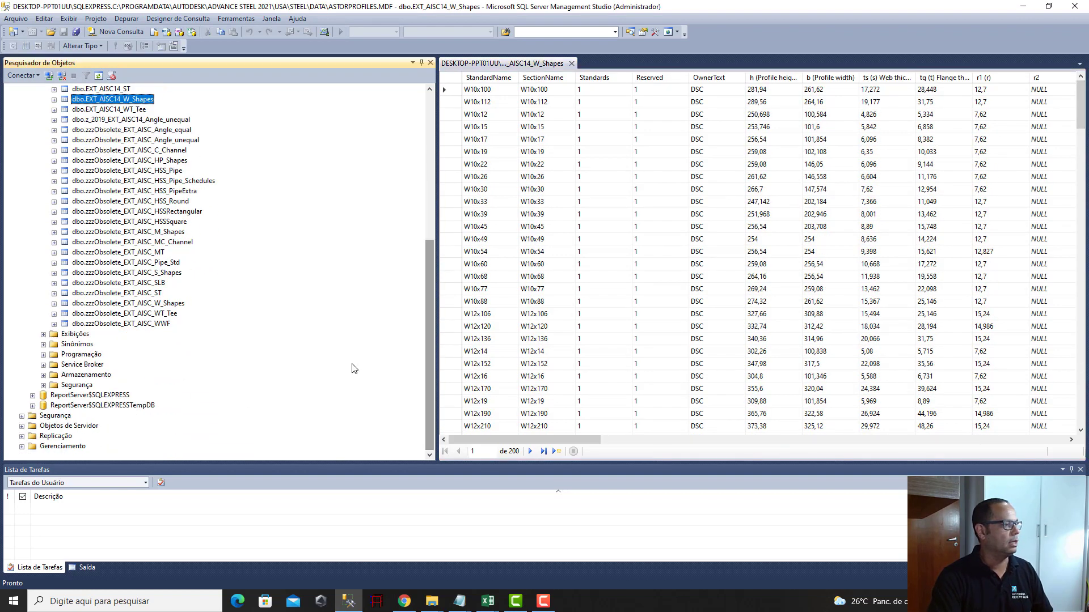
pyautogui.click(145, 304)
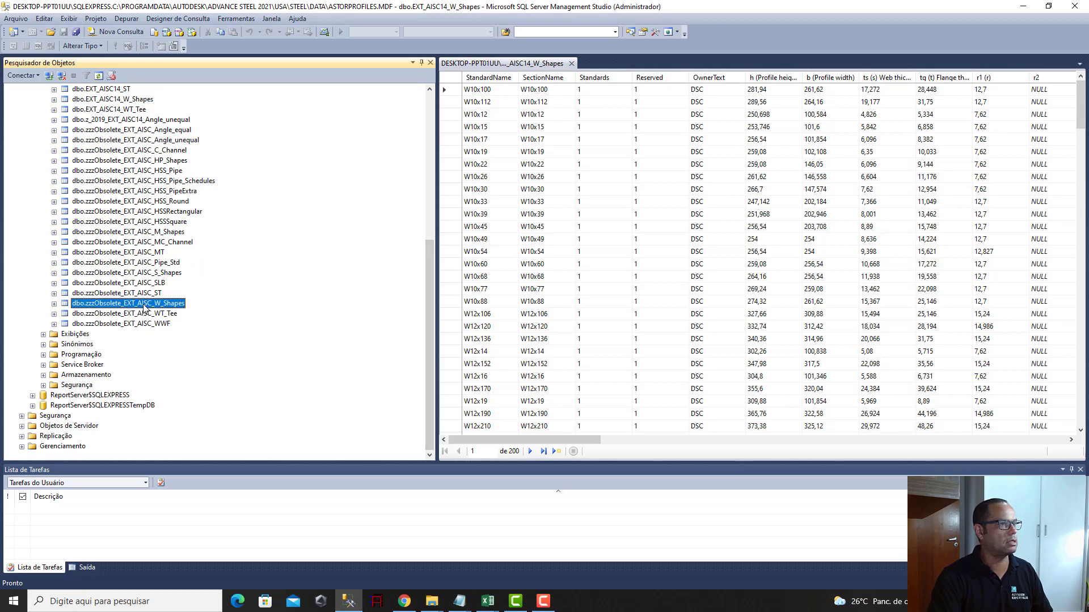
pyautogui.rightClick(145, 308)
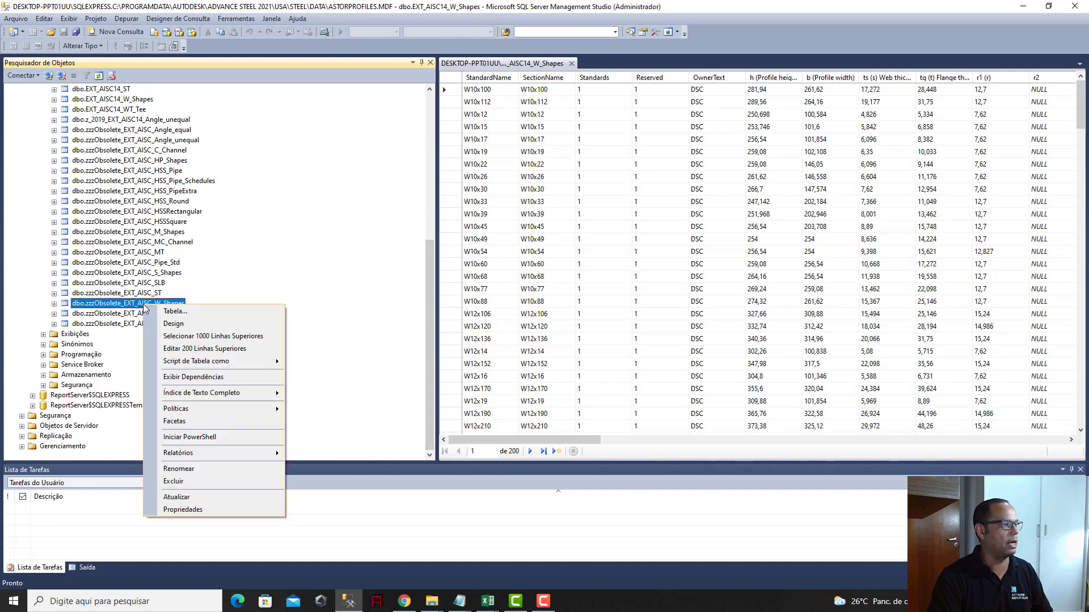
pyautogui.click(187, 349)
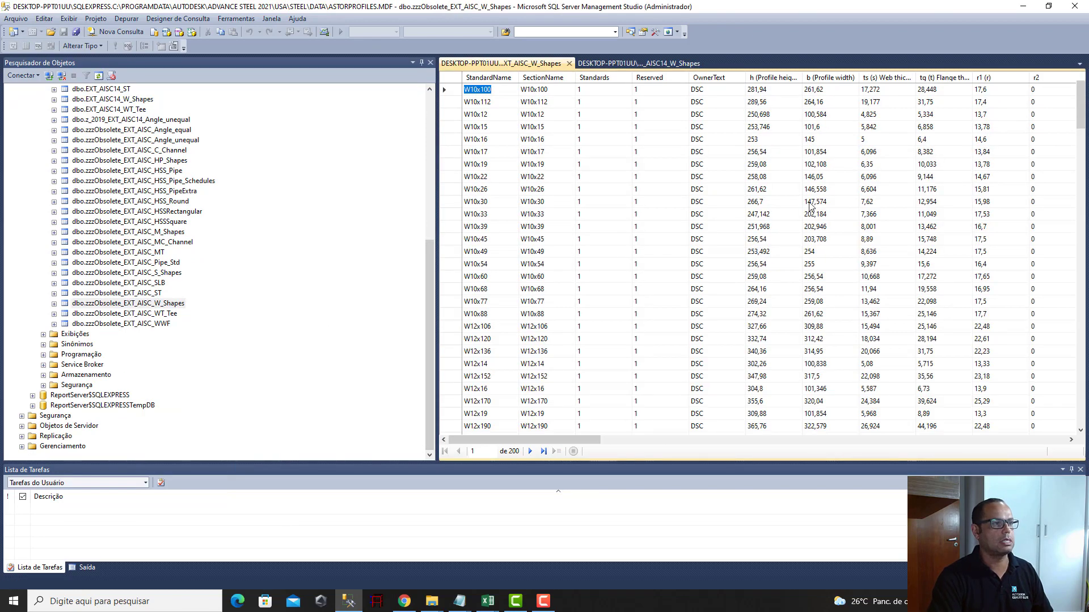
# - Compare the profile rows of the zzzObsolete_EXT_AISC_W_Shapes table with those of the EXT_AISC14_W_Shapes table
pyautogui.click(514, 64)
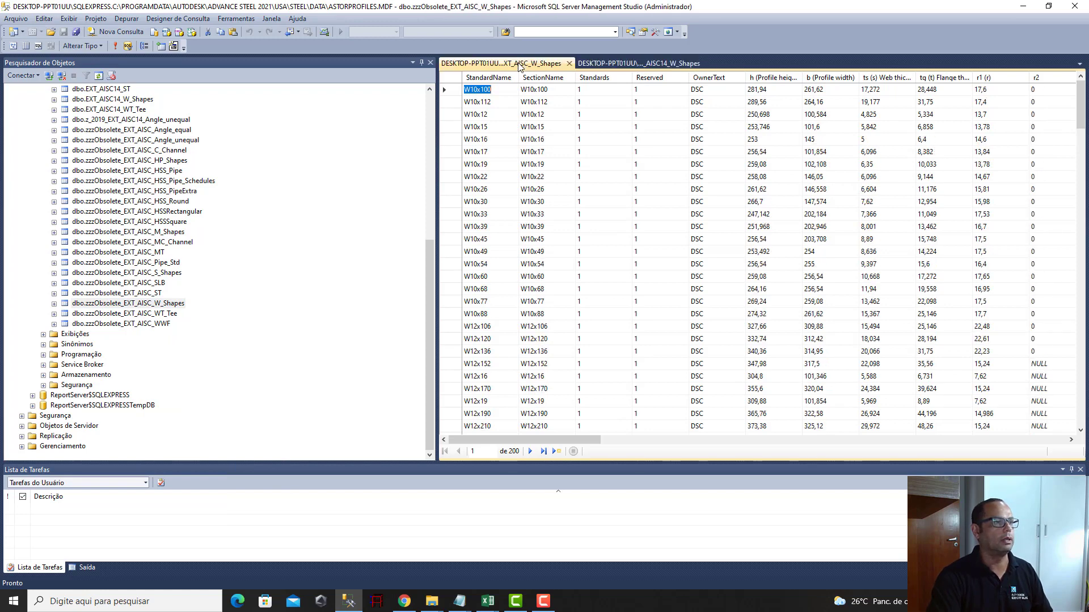
pyautogui.click(591, 64)
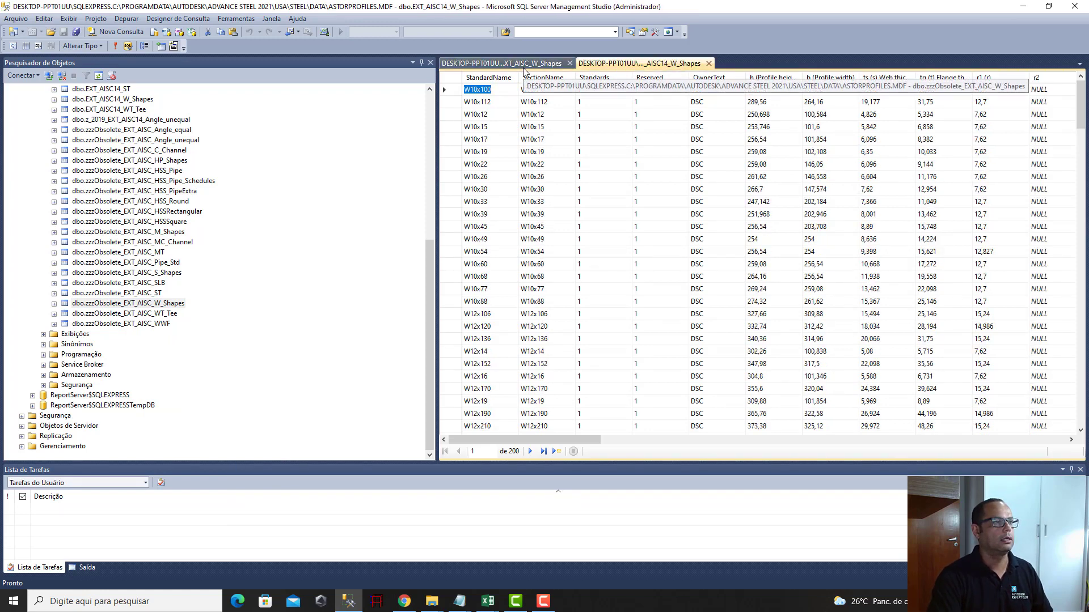
pyautogui.click(524, 66)
pyautogui.click(594, 64)
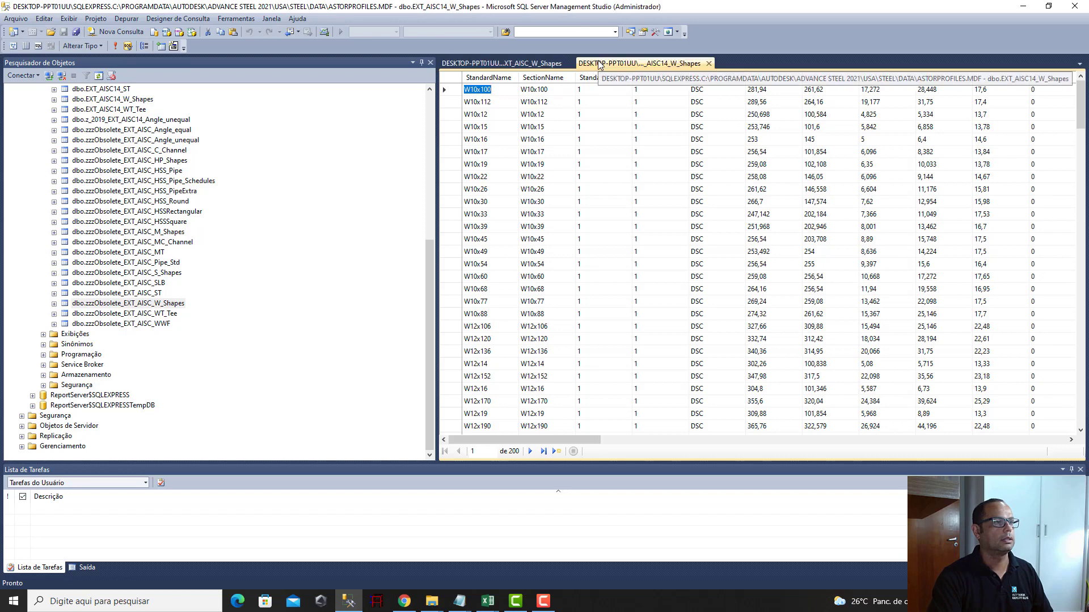
pyautogui.click(514, 65)
pyautogui.click(629, 67)
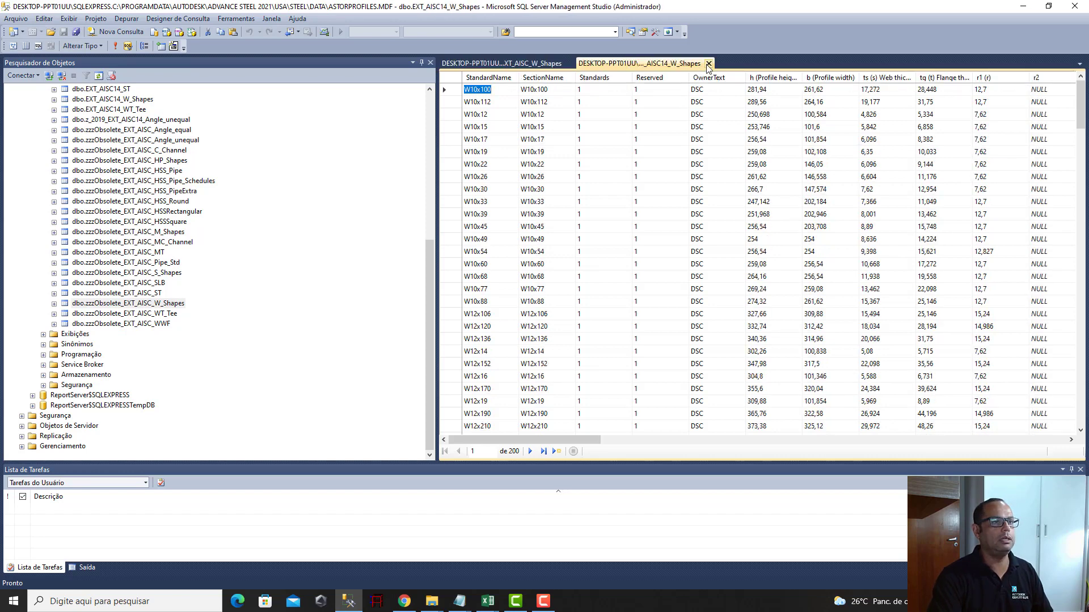
# - Close both open W_Shapes tables and return to the start of the ASTORPROFILES.MDF database tree
pyautogui.click(708, 63)
pyautogui.click(570, 63)
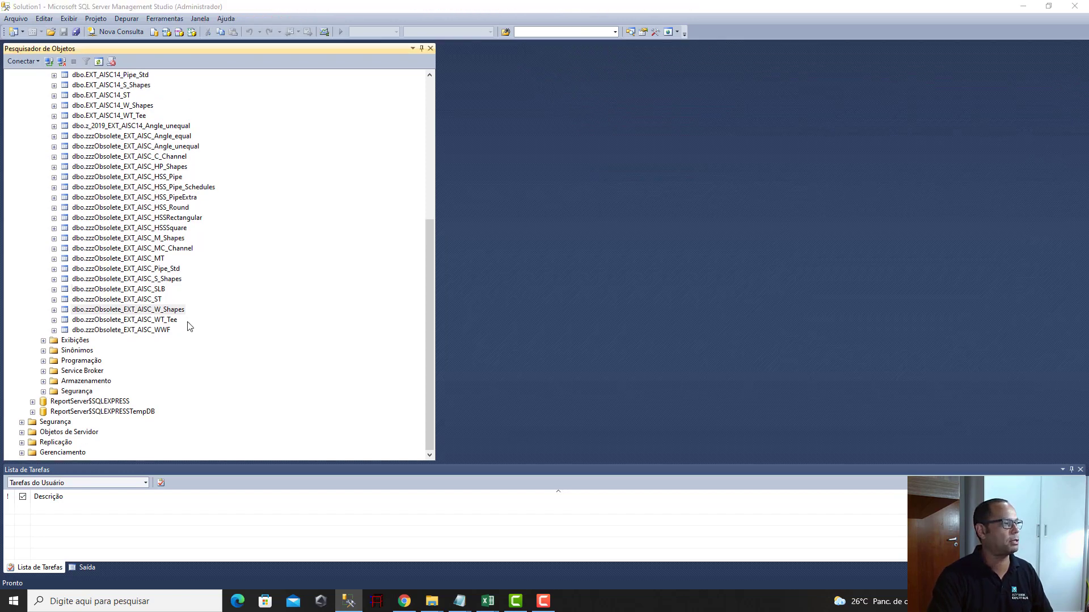
pyautogui.scroll(8, 191, 326)
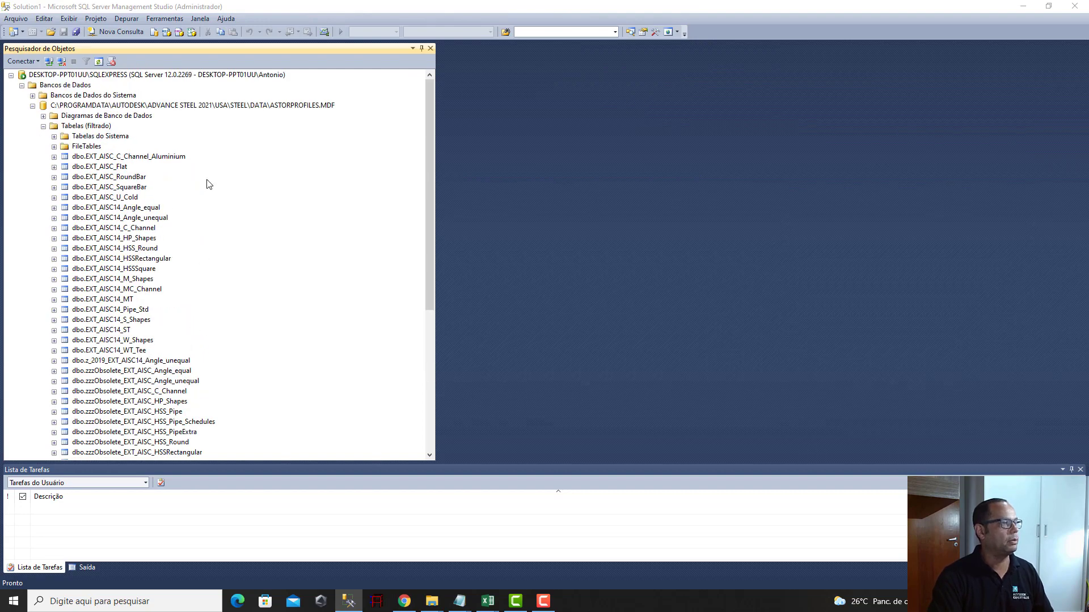